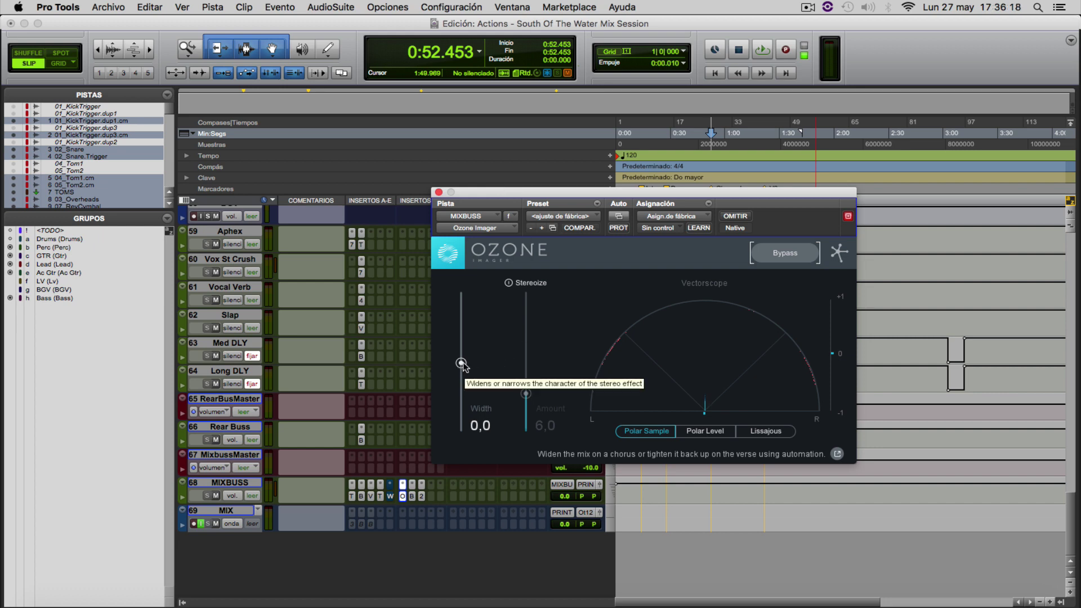
# Audition the mix with the Ozone Imager Width on MIXBUSS at -100 and reset to 0, and stop playback
pyautogui.moveTo(461, 363); pyautogui.dragTo(453, 448)
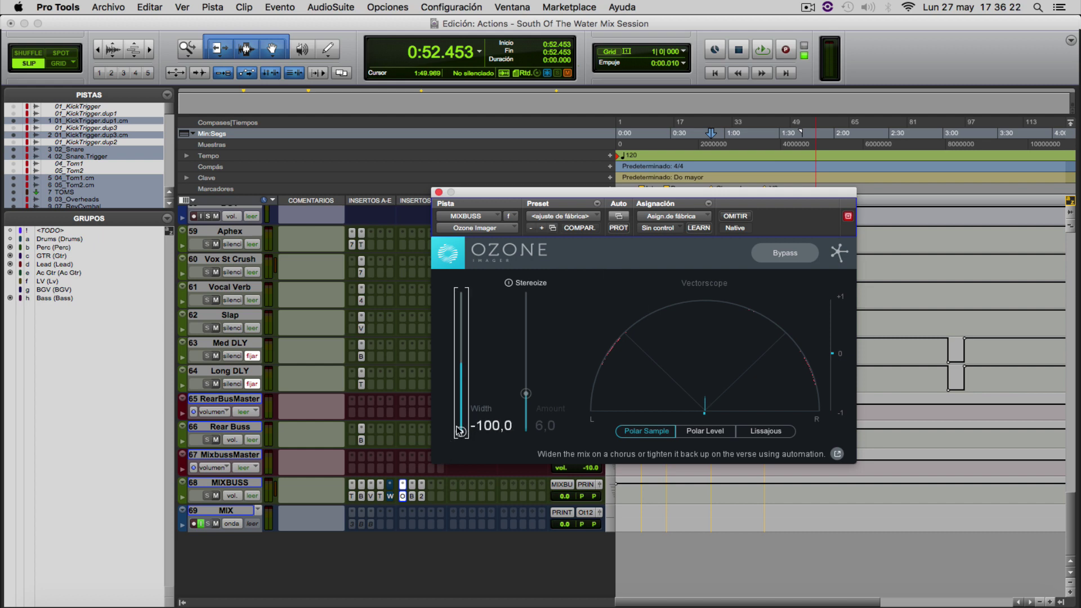
pyautogui.keyDown('alt'); pyautogui.click(460, 432); pyautogui.keyUp('alt')
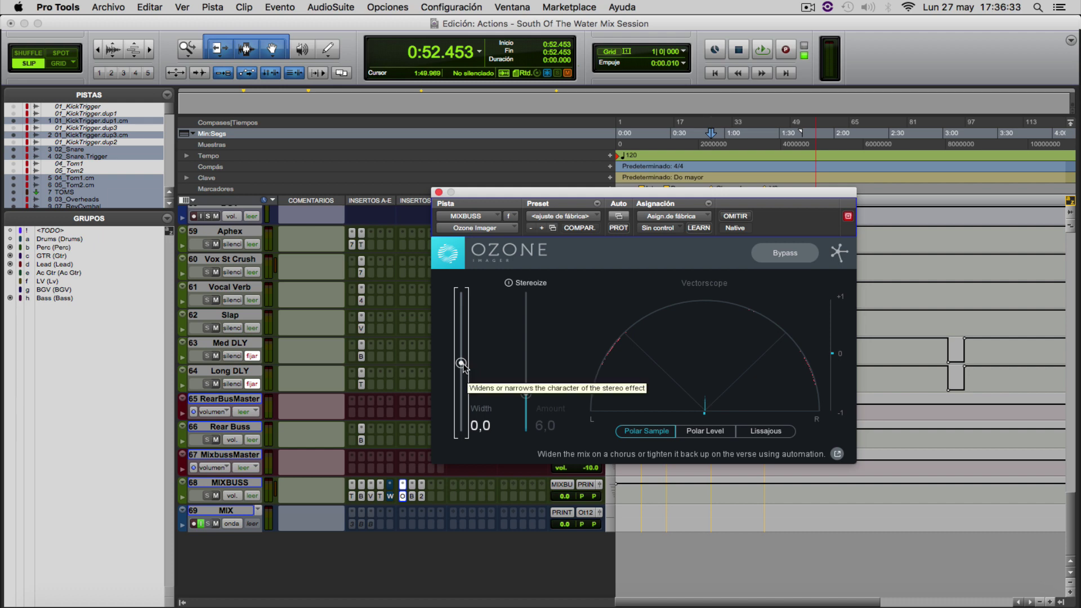
pyautogui.press('space')
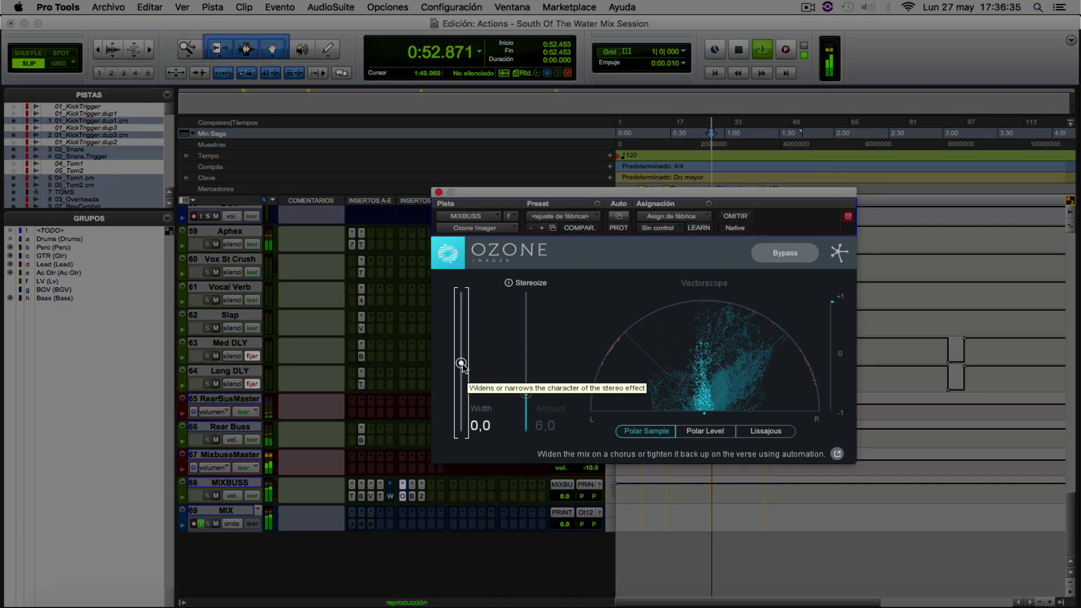
pyautogui.moveTo(461, 363); pyautogui.dragTo(461, 429)
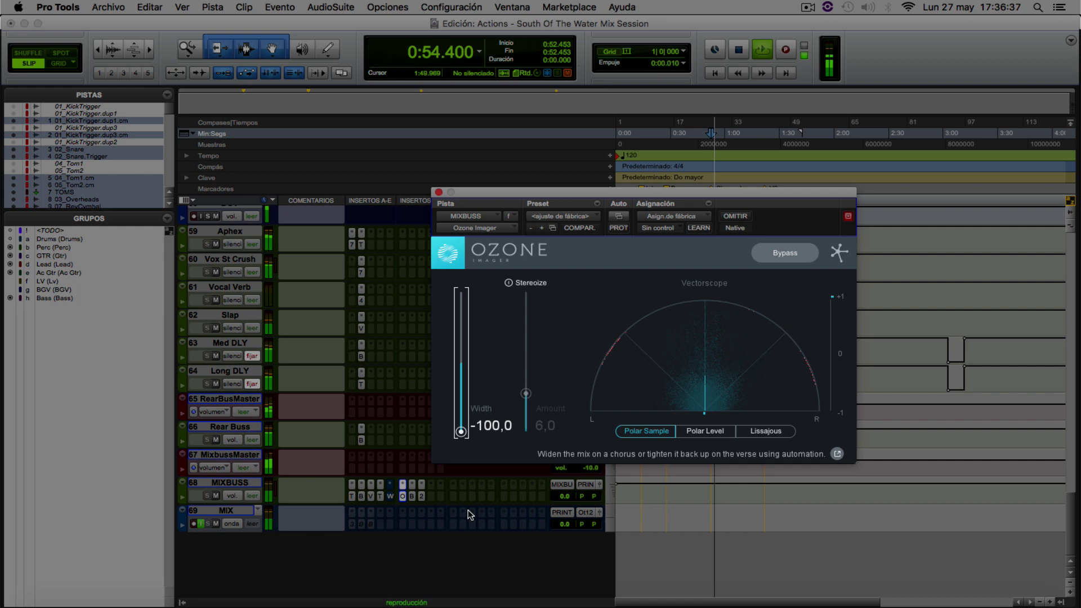
pyautogui.keyDown('alt'); pyautogui.click(461, 431); pyautogui.keyUp('alt')
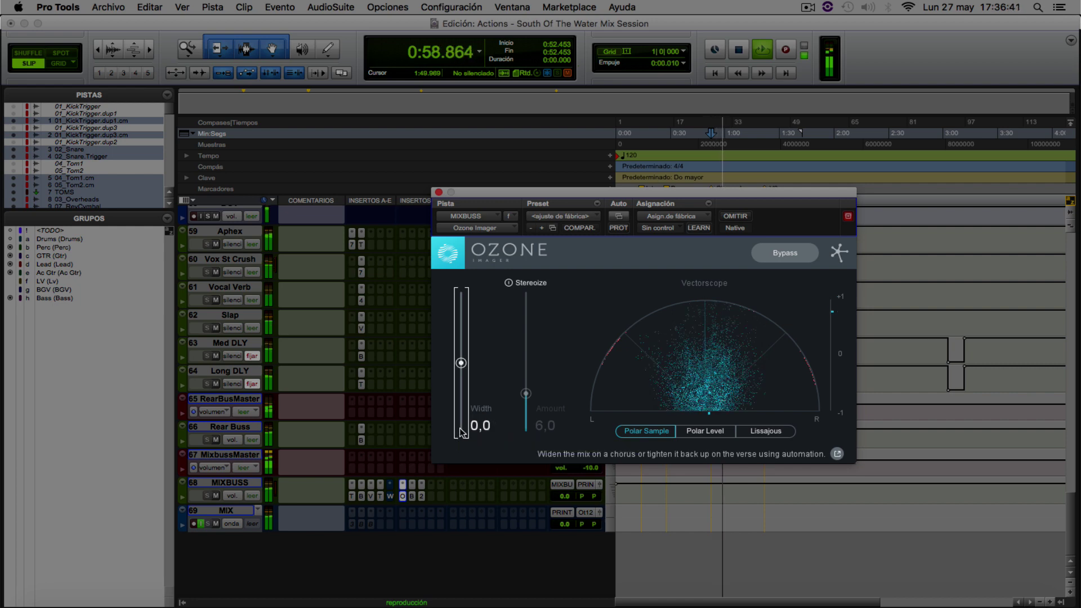
pyautogui.press('space')
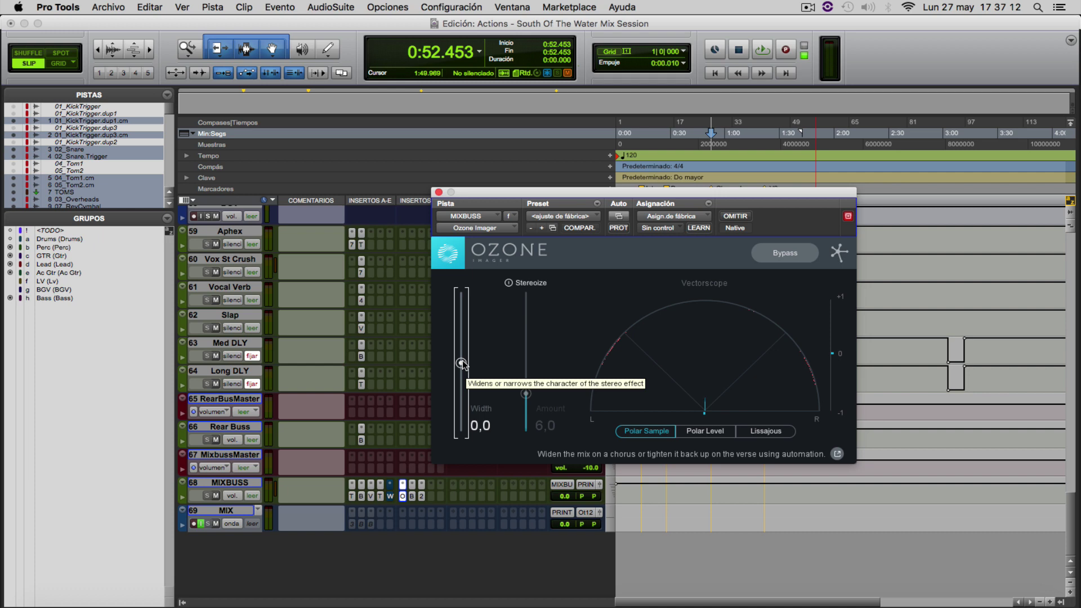
# Play the mix while raising the Imager's Width to 100, and stop playback
pyautogui.press('space')
pyautogui.moveTo(461, 363); pyautogui.dragTo(461, 290)
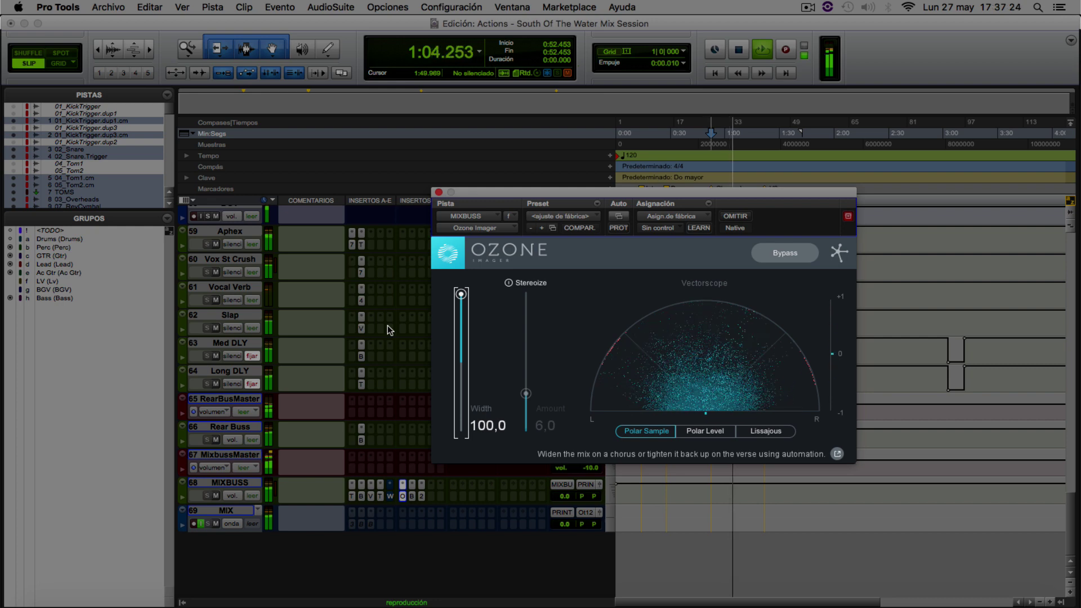
pyautogui.press('space')
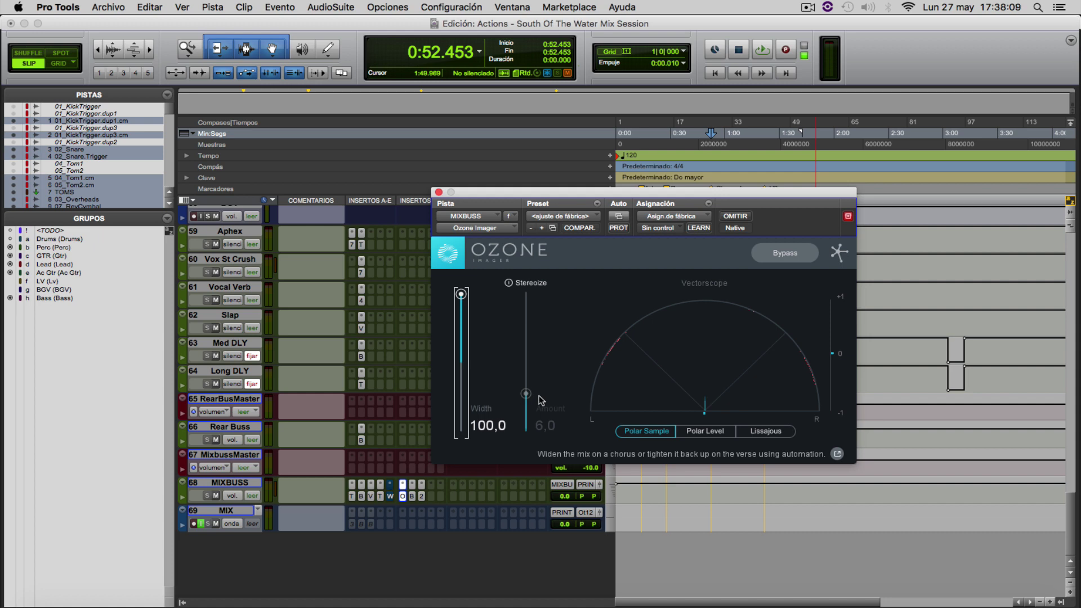
# Enable Stereoize during playback, raise its Amount to 20, and stop the mix
pyautogui.press('space')
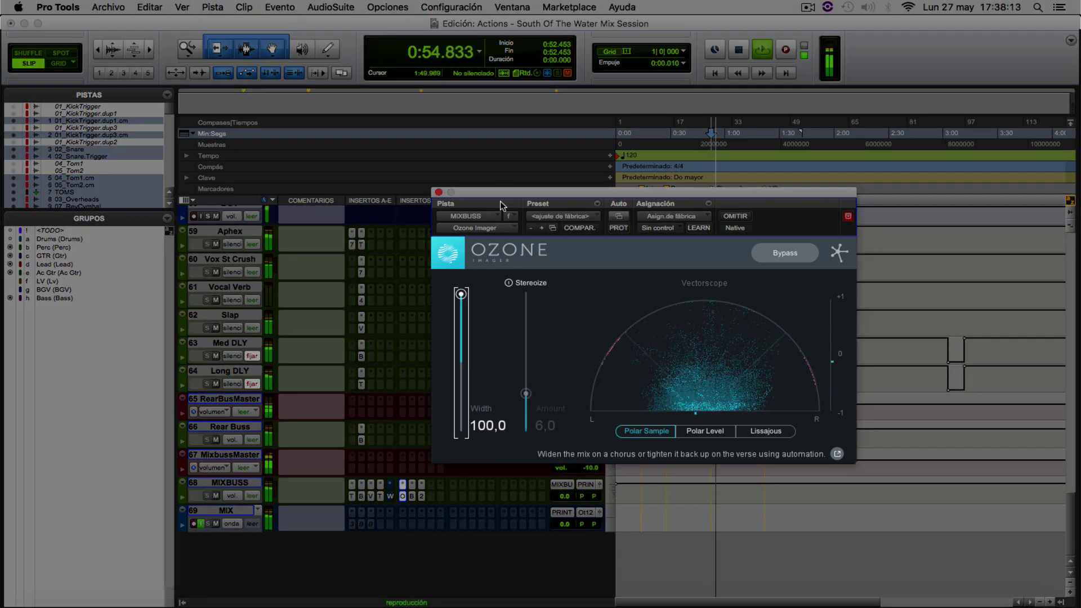
pyautogui.click(509, 283)
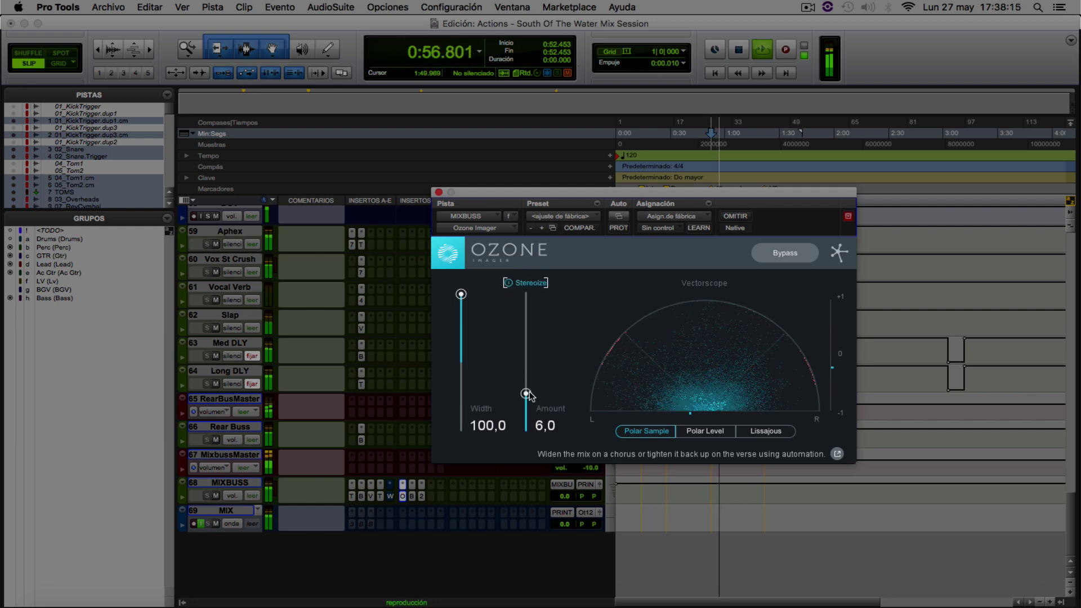
pyautogui.moveTo(525, 392); pyautogui.dragTo(530, 275)
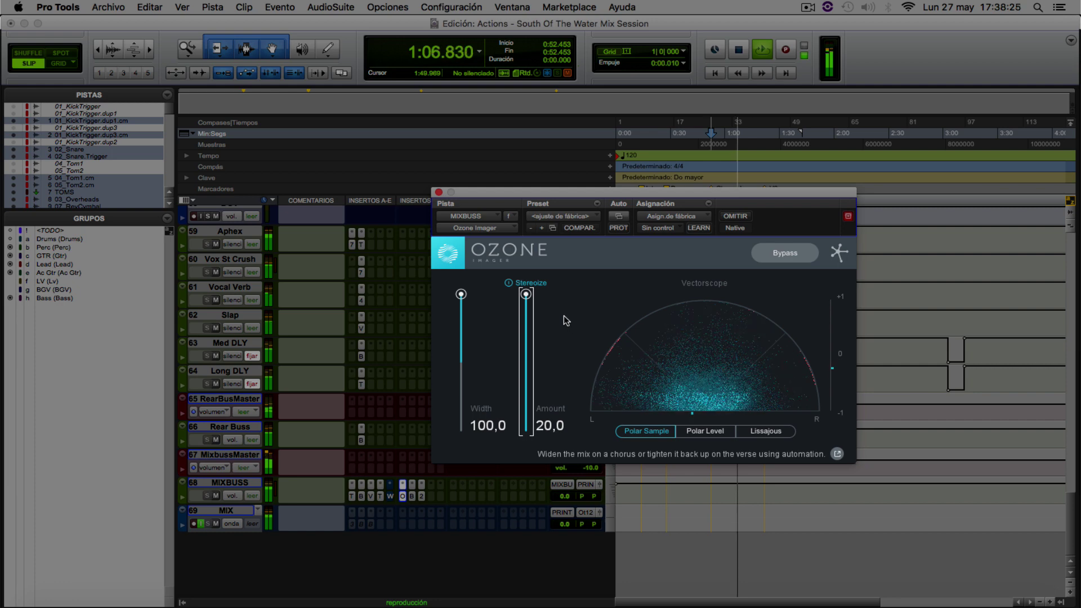
pyautogui.press('space')
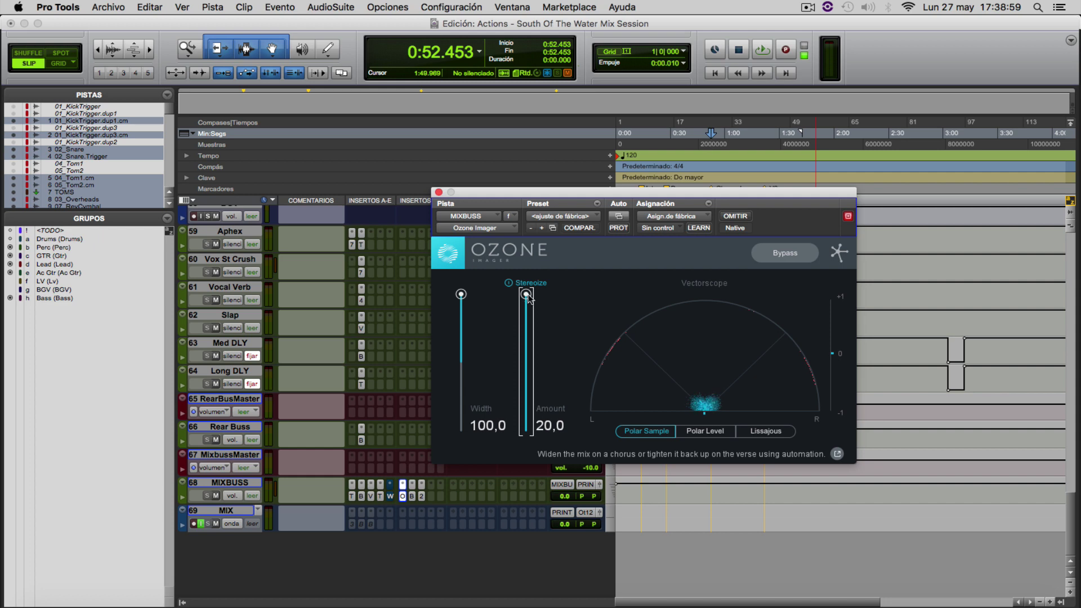
# Reset the Stereoize Amount to 6 and switch the effect off, with the Imager's Width set to 30
pyautogui.moveTo(526, 296); pyautogui.dragTo(529, 329)
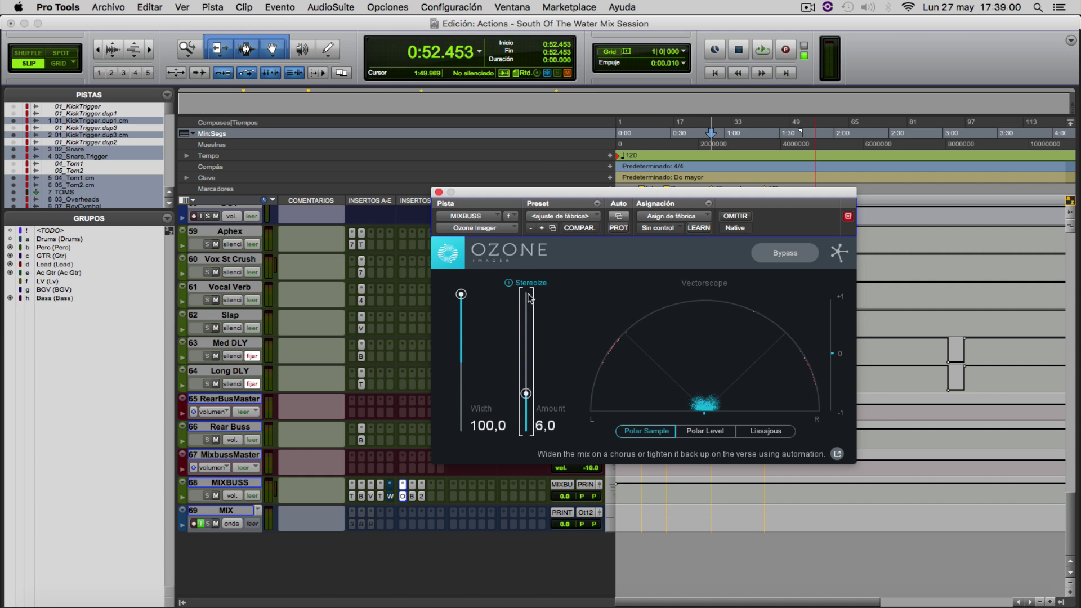
pyautogui.keyDown('alt'); pyautogui.click(461, 293); pyautogui.keyUp('alt')
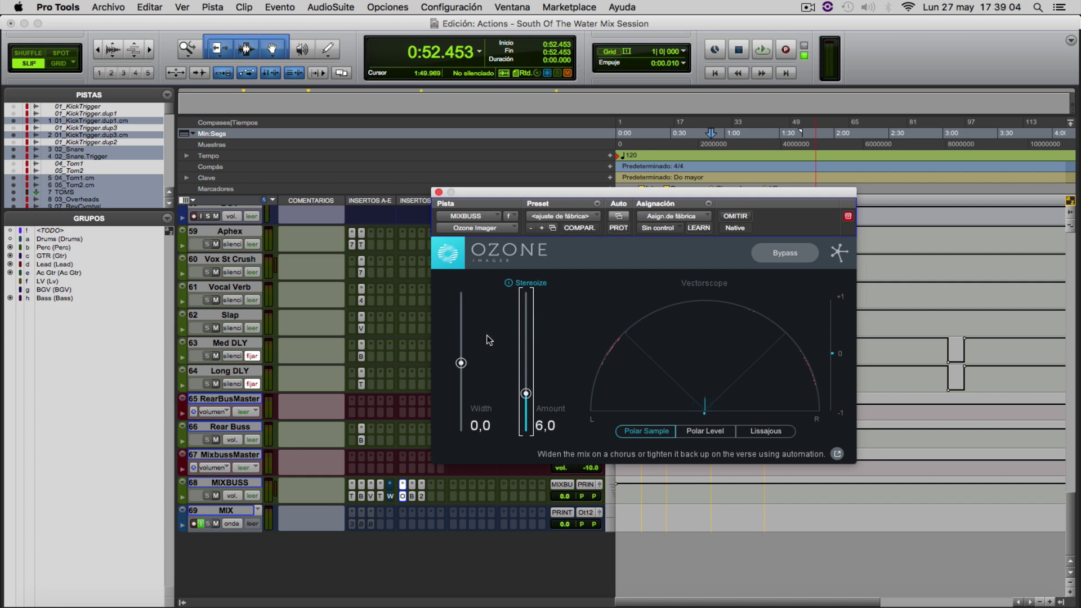
pyautogui.moveTo(462, 364)
pyautogui.mouseDown()
pyautogui.moveTo(466, 286)
pyautogui.moveTo(459, 382)
pyautogui.moveTo(441, 345)
pyautogui.moveTo(461, 345)
pyautogui.mouseUp()
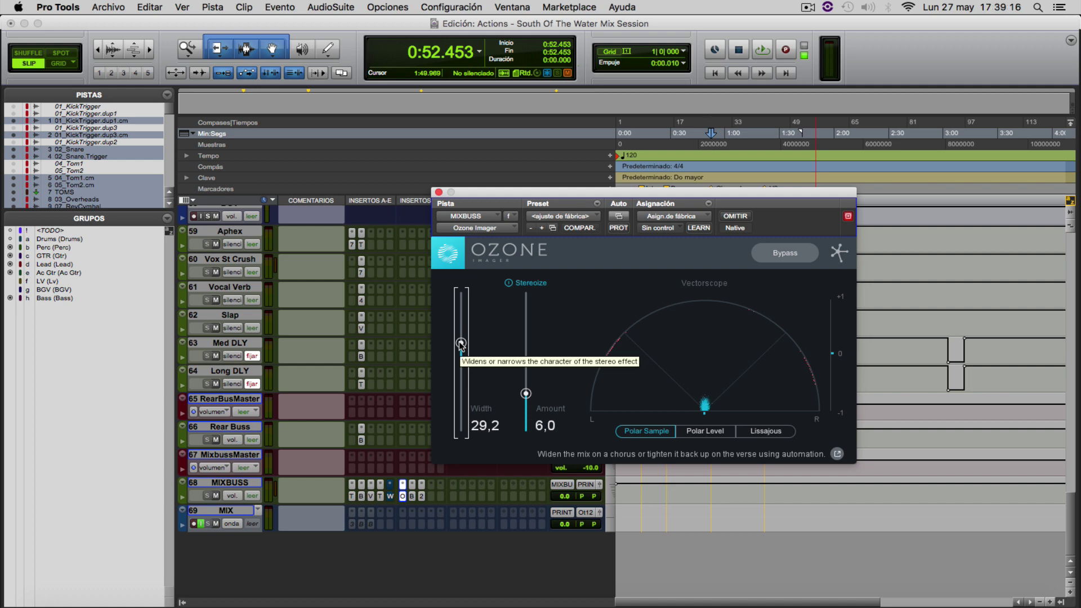
pyautogui.moveTo(456, 341); pyautogui.dragTo(455, 316)
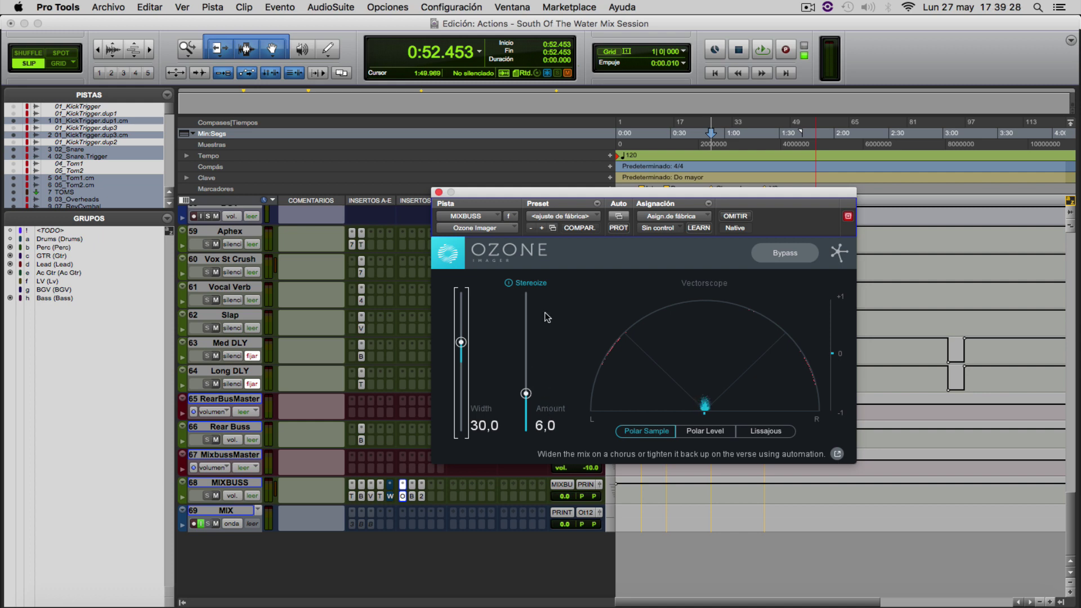
pyautogui.click(509, 284)
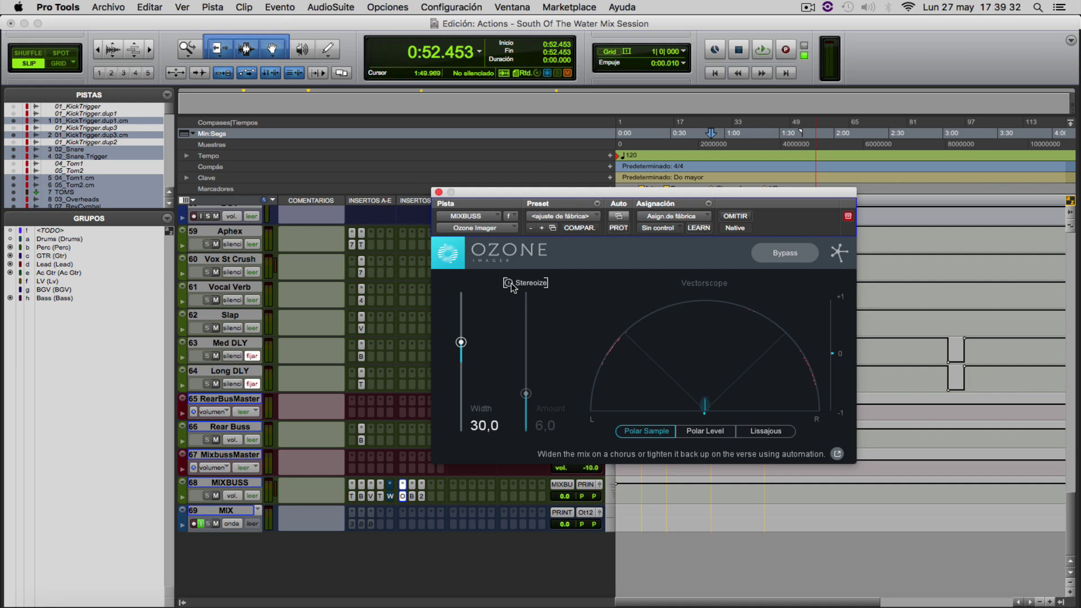
# Compare the playing mix with Stereoize on and off at Amount 6, leaving the effect off
pyautogui.press('space')
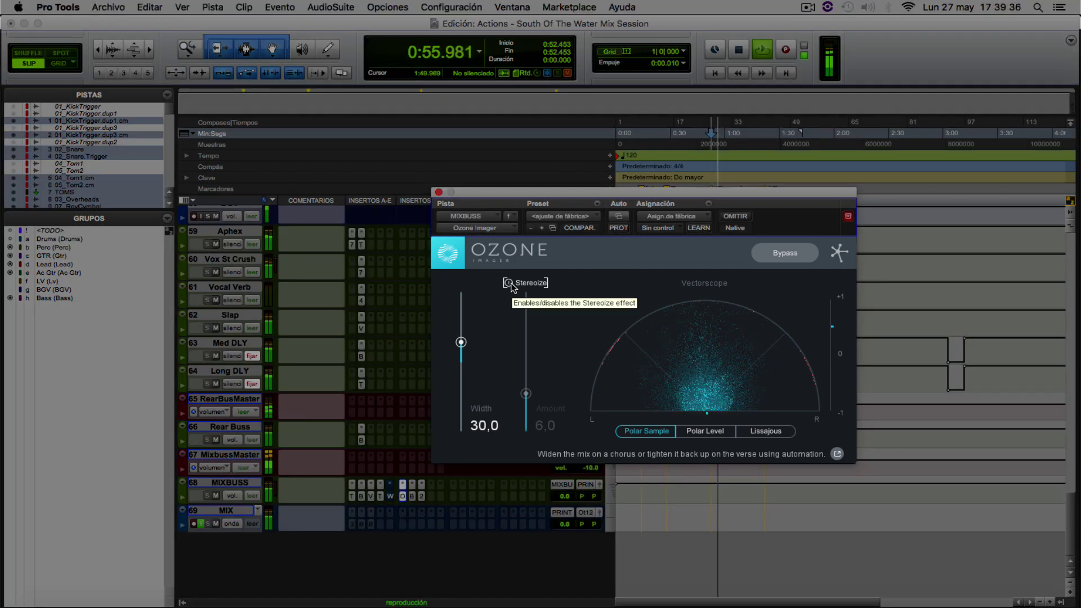
pyautogui.click(508, 284)
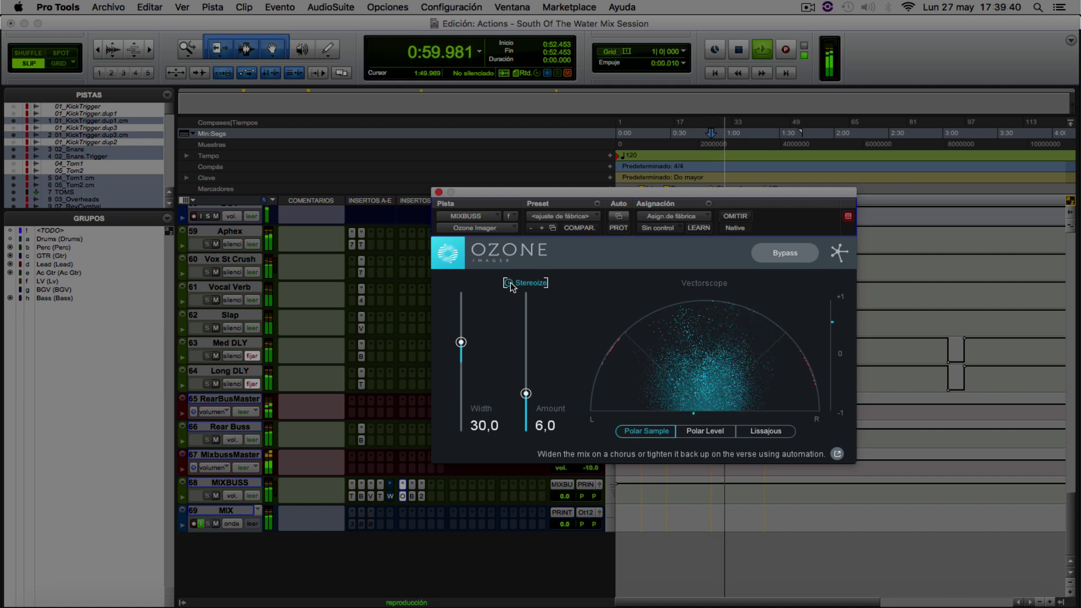
pyautogui.click(508, 284)
pyautogui.click(508, 283)
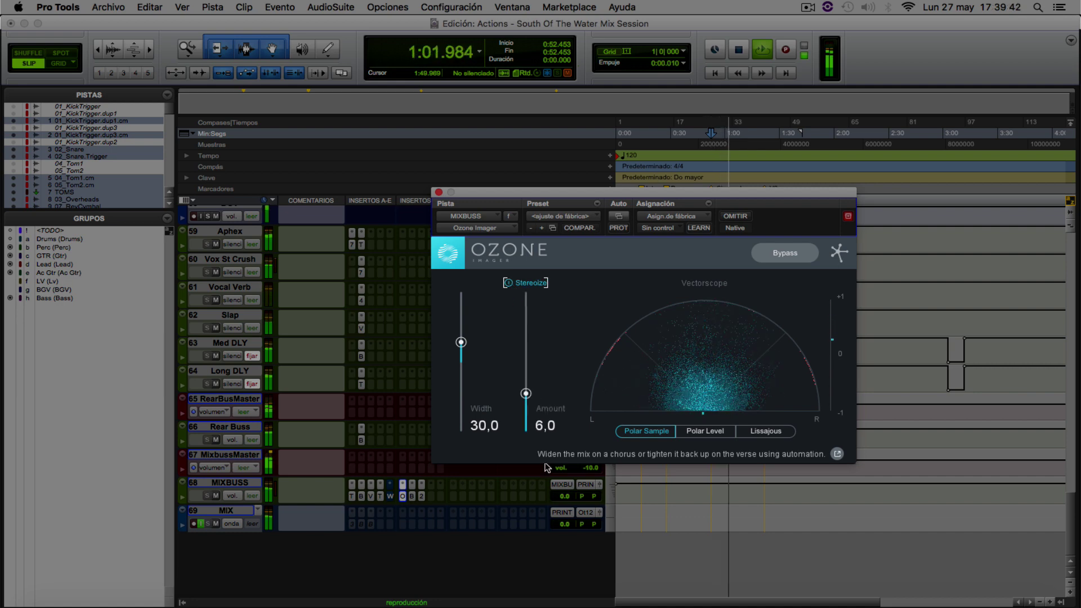
pyautogui.moveTo(526, 393)
pyautogui.mouseDown()
pyautogui.moveTo(527, 346)
pyautogui.moveTo(515, 367)
pyautogui.moveTo(524, 363)
pyautogui.moveTo(525, 398)
pyautogui.moveTo(526, 378)
pyautogui.mouseUp()
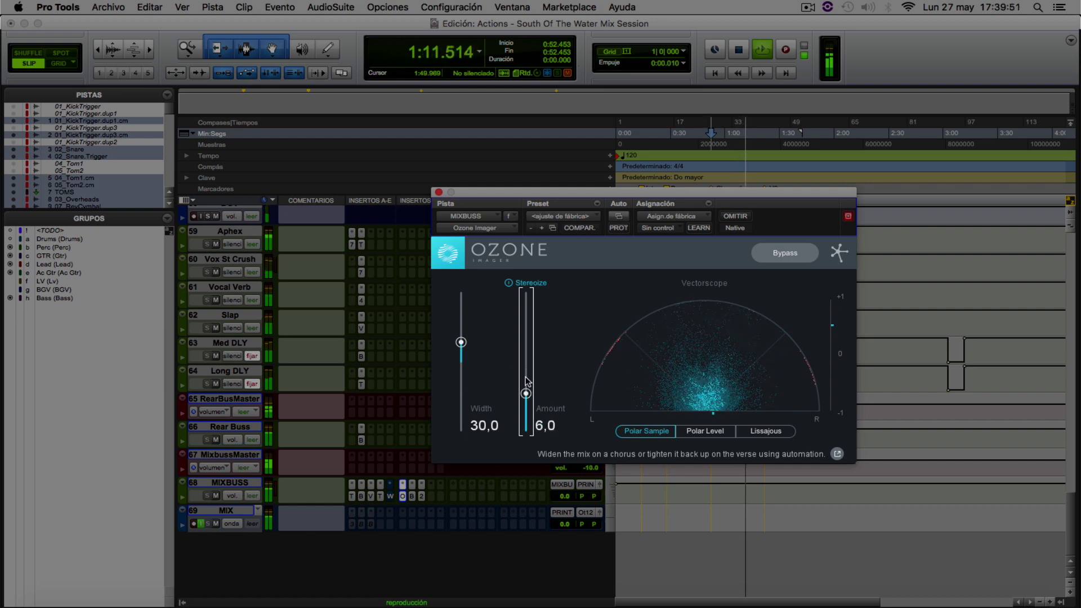
pyautogui.click(509, 284)
pyautogui.click(508, 283)
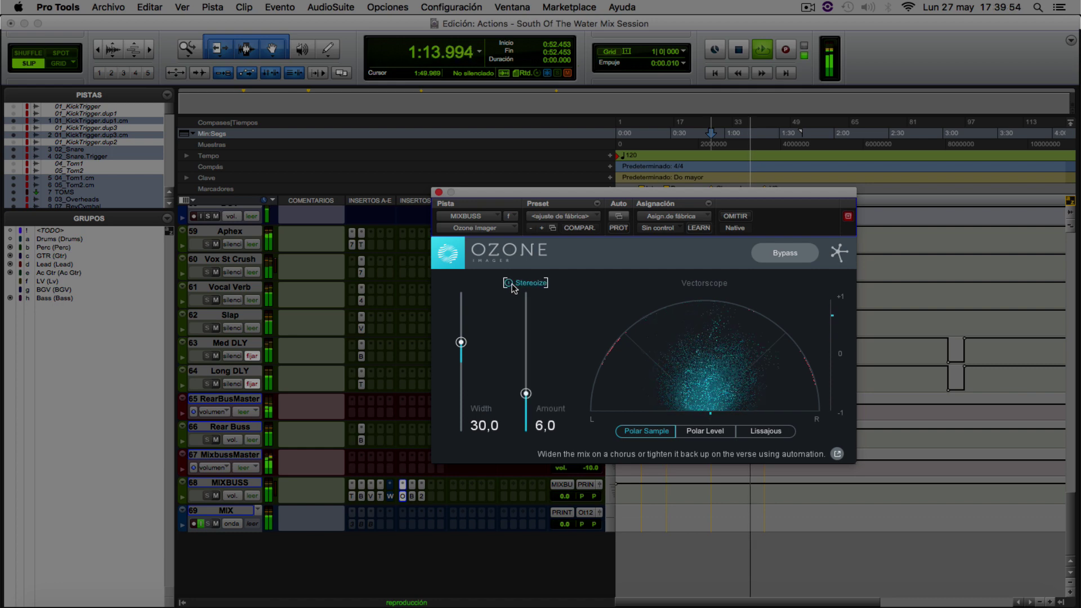
pyautogui.click(508, 283)
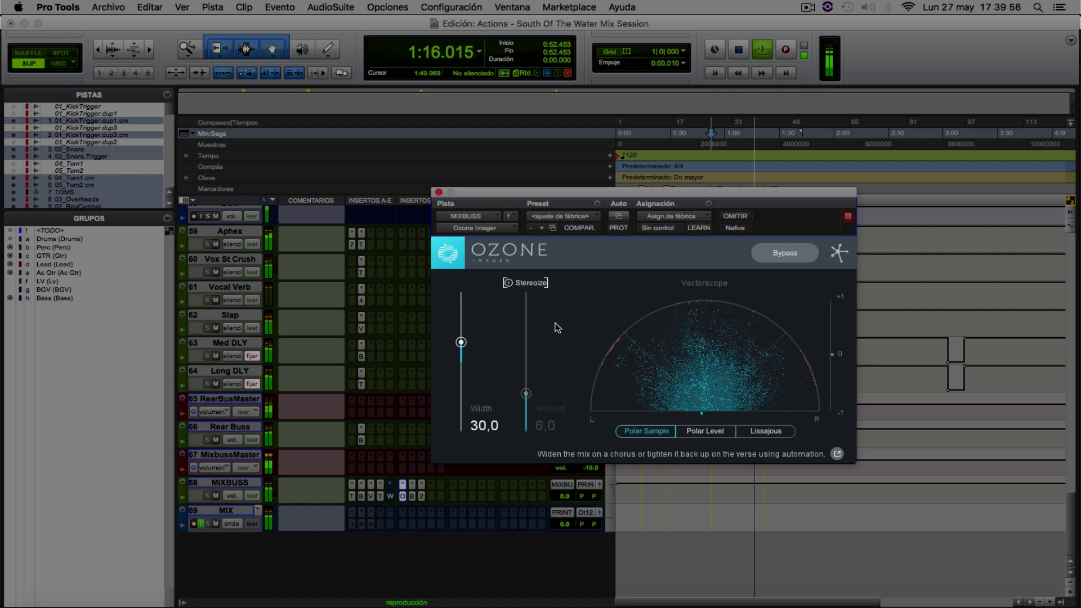
# Compare the processed and bypassed mix during playback, leaving the Imager active and the session stopped
pyautogui.click(797, 251)
pyautogui.click(797, 251)
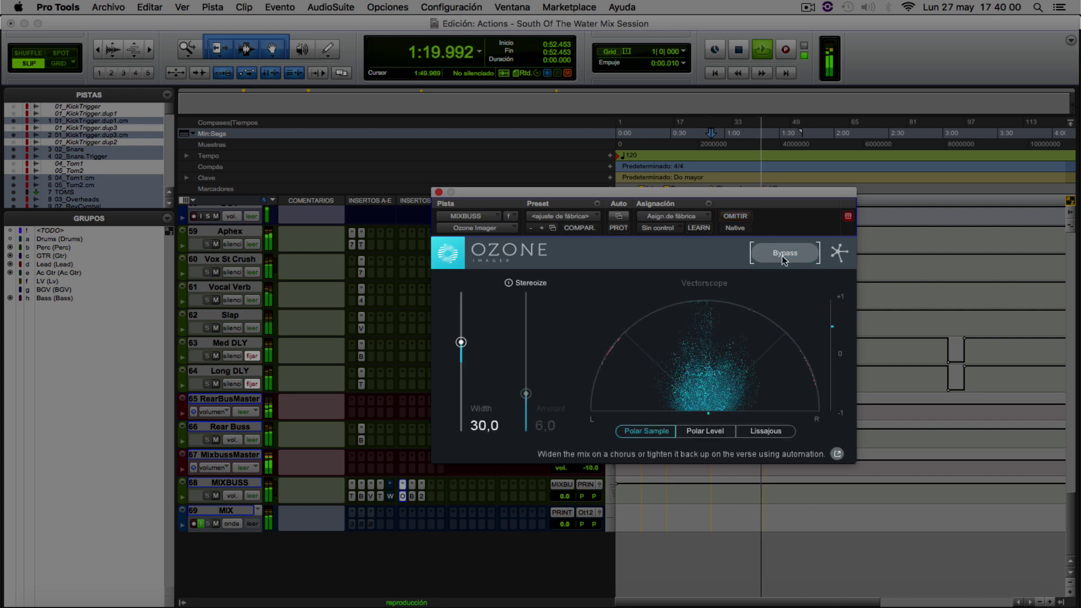
pyautogui.press('space')
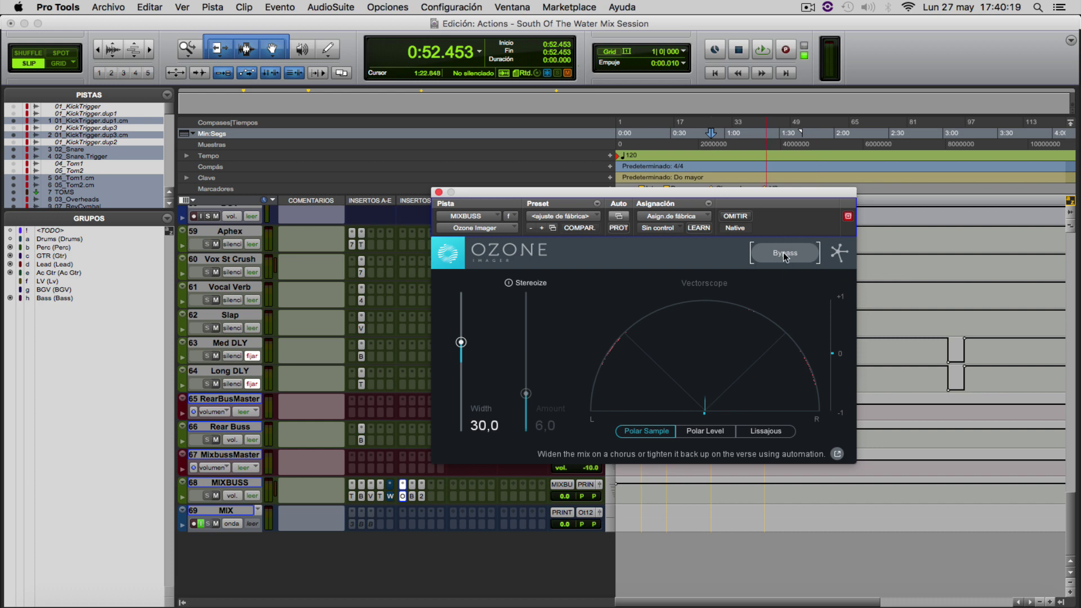
pyautogui.press('space')
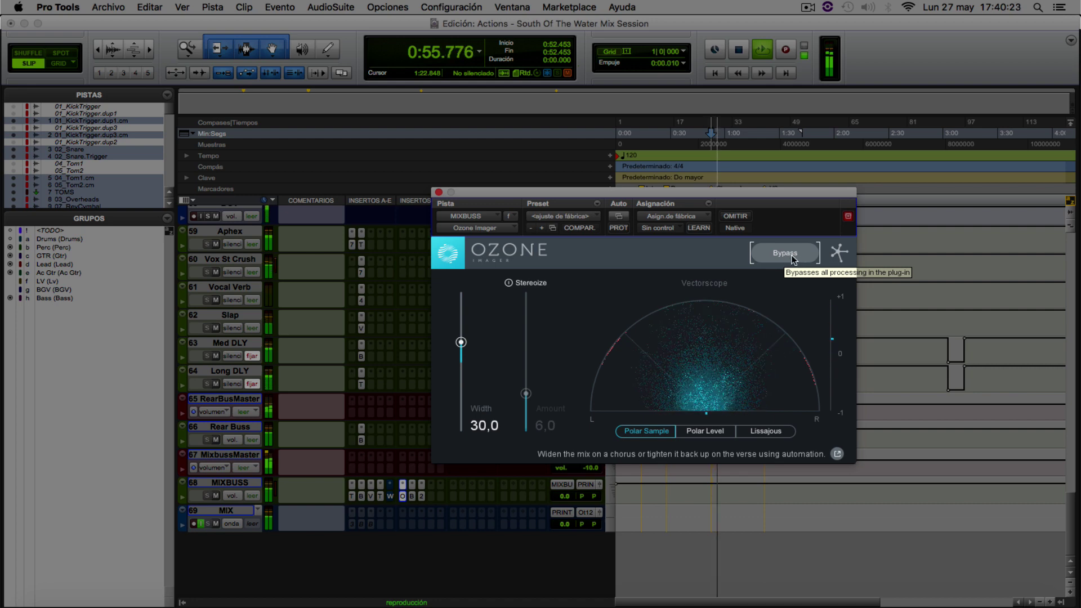
pyautogui.click(785, 253)
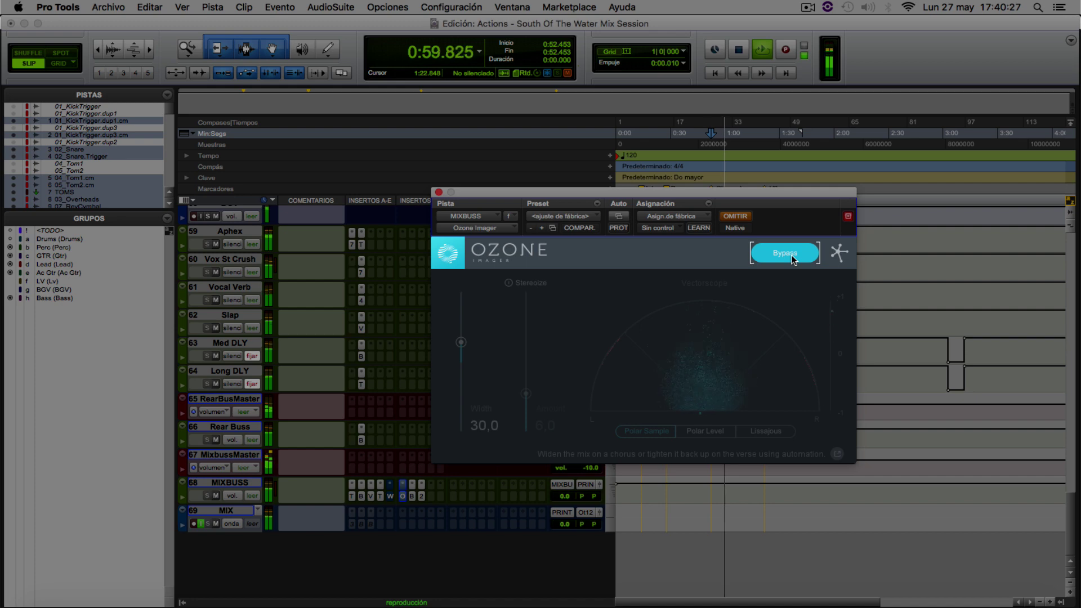
pyautogui.click(791, 257)
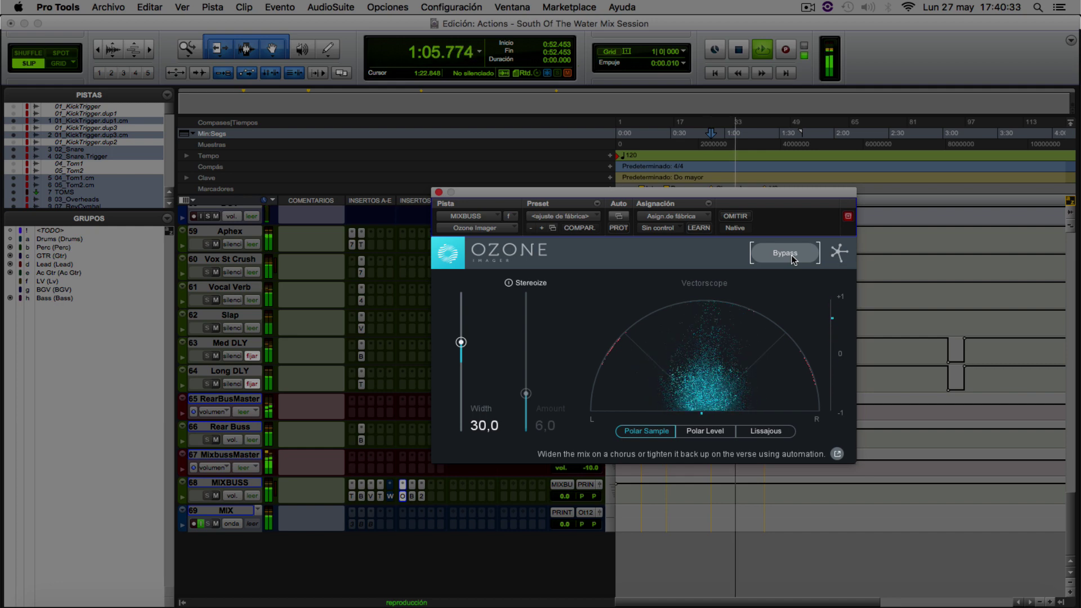
pyautogui.click(790, 254)
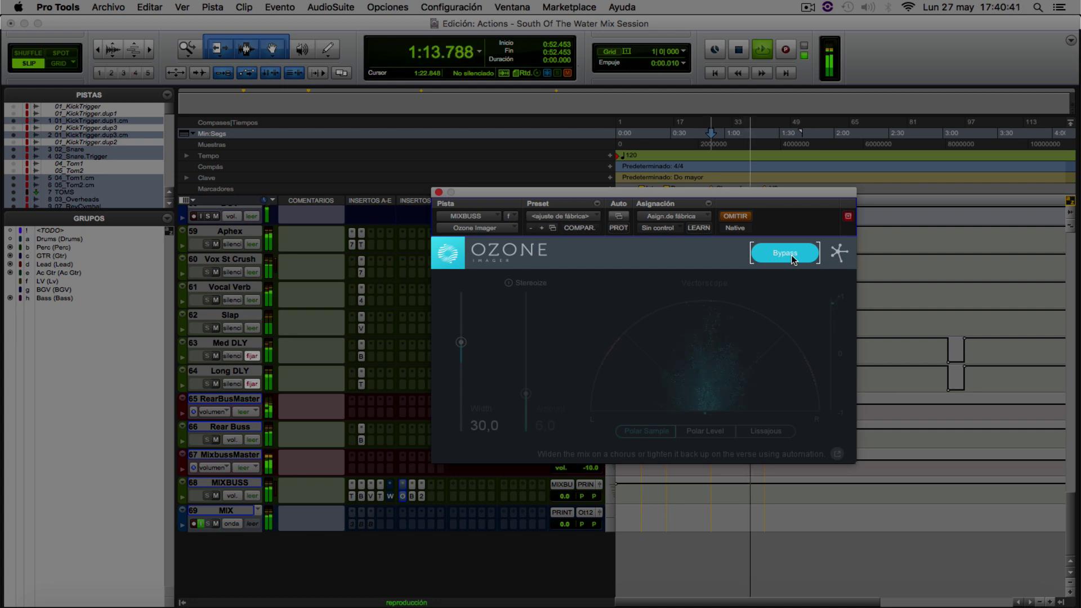
pyautogui.click(791, 256)
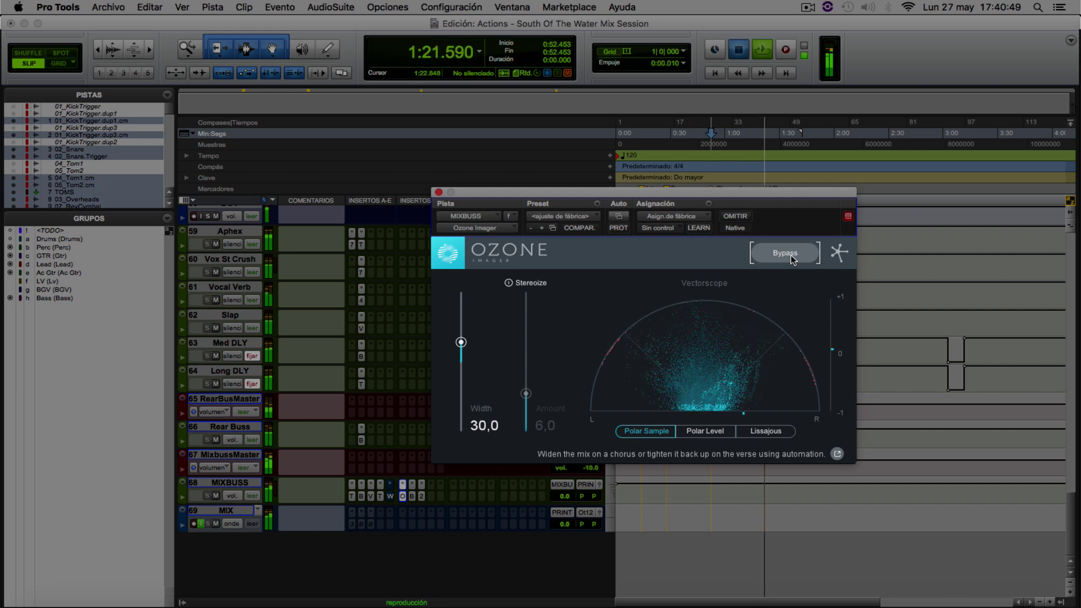
pyautogui.press('space')
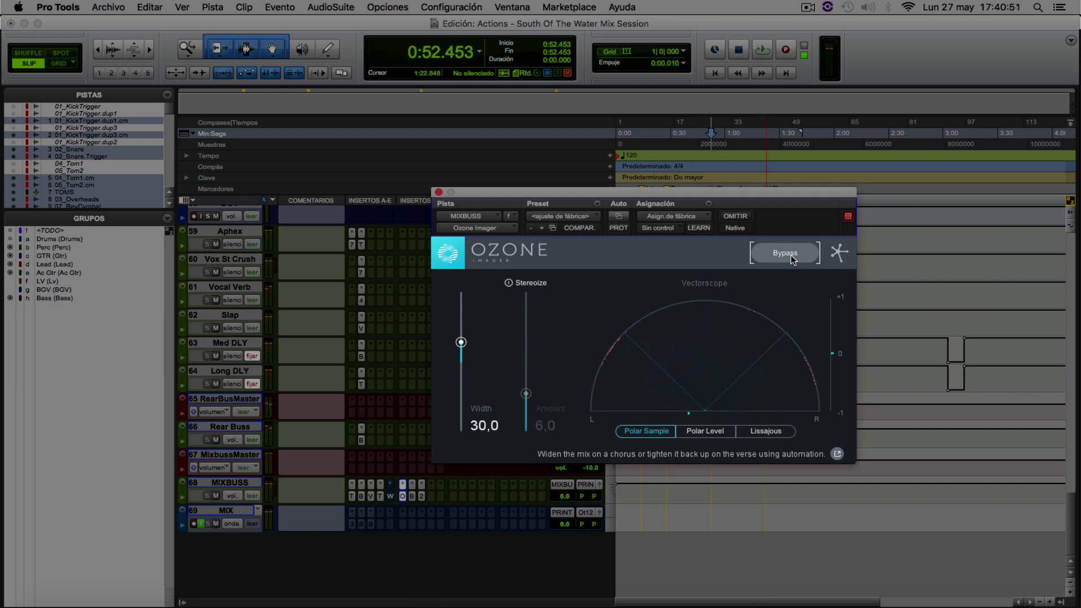